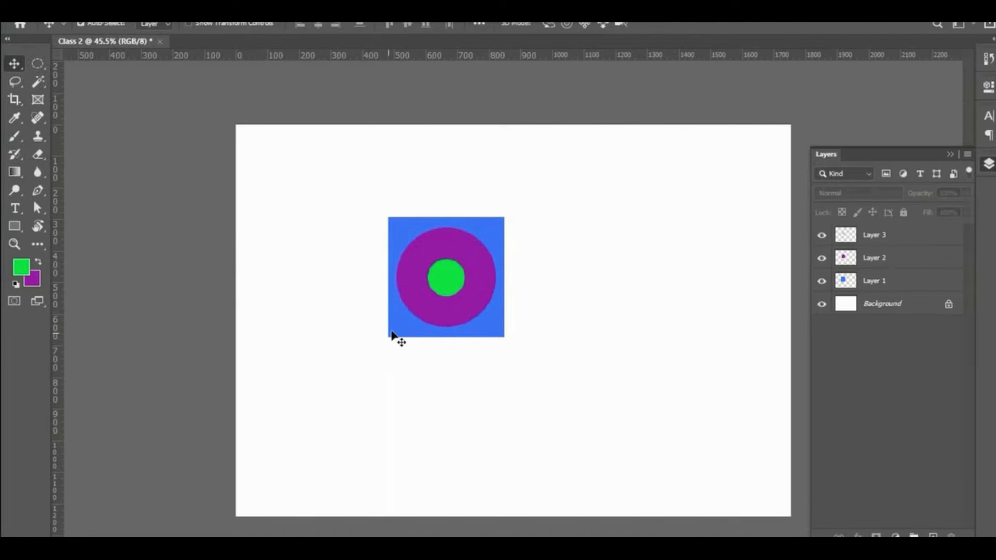
# Step: Rotate the blue square on Layer 1 by 45° into a diamond
pyautogui.click(394, 332)
pyautogui.hotkey('ctrl', 't')
pyautogui.moveTo(548, 204); pyautogui.dragTo(557, 292)
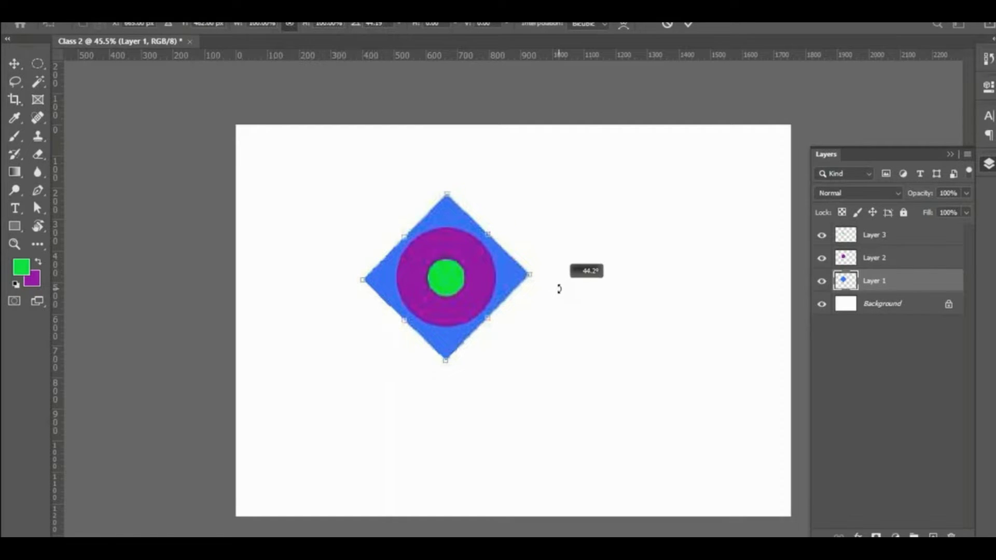
pyautogui.press('Return')
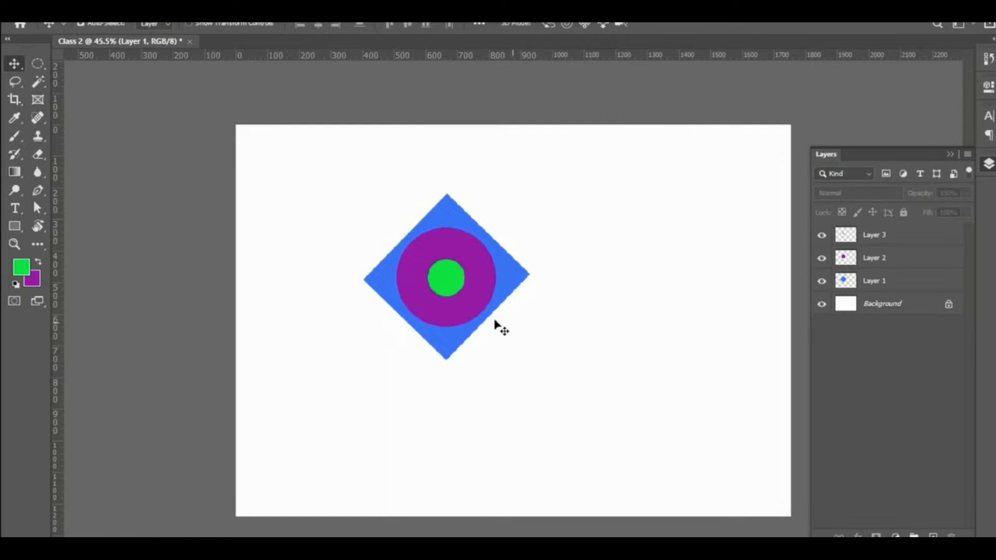
# Step: Enlarge the green circle on Layer 3 inside the purple one
pyautogui.click(498, 327)
pyautogui.click(455, 281)
pyautogui.hotkey('ctrl', 't')
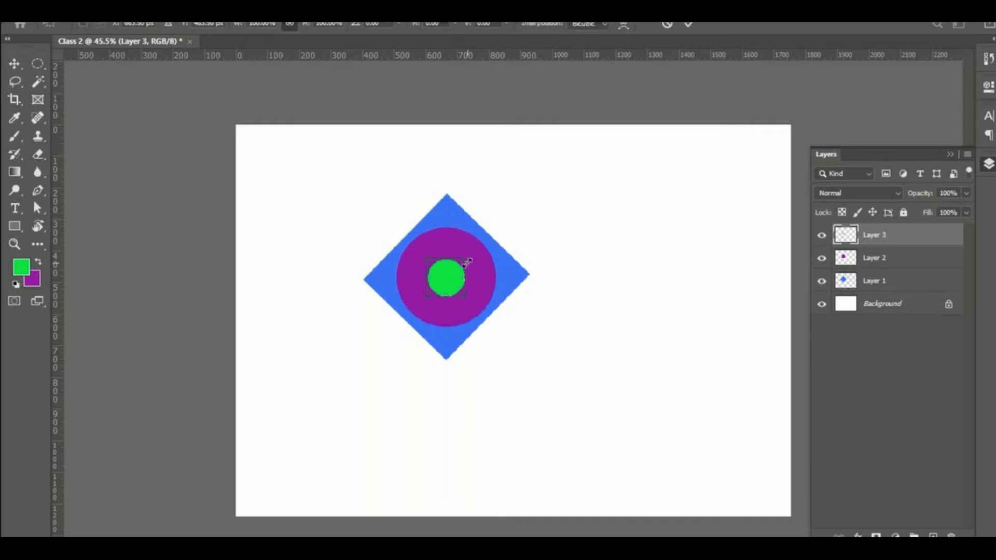
pyautogui.moveTo(470, 257); pyautogui.dragTo(484, 233)
pyautogui.press('Return')
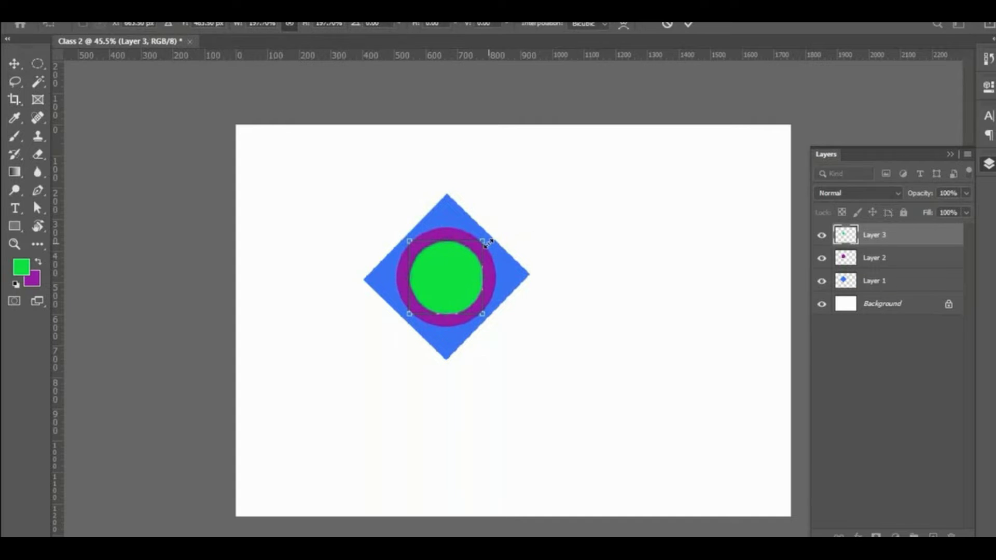
# Step: Enlarge the purple circle on Layer 2 over the diamond
pyautogui.click(487, 260)
pyautogui.hotkey('ctrl', 't')
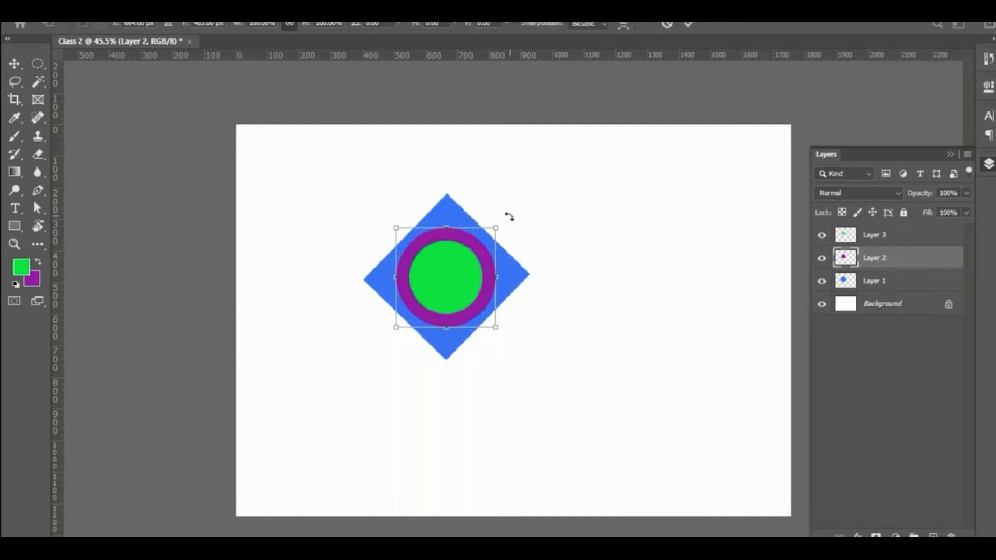
pyautogui.moveTo(496, 228); pyautogui.dragTo(520, 201)
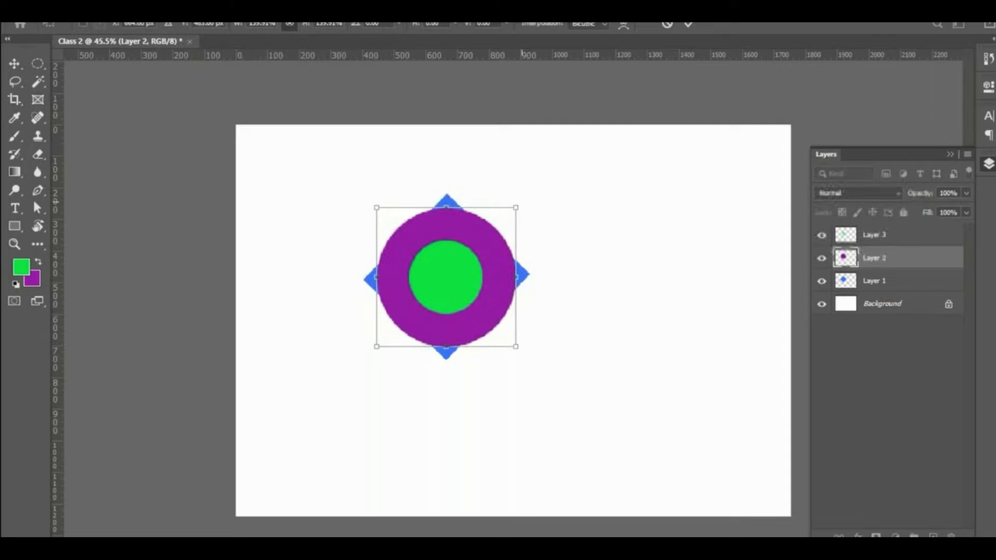
pyautogui.press('Return')
pyautogui.click(456, 289)
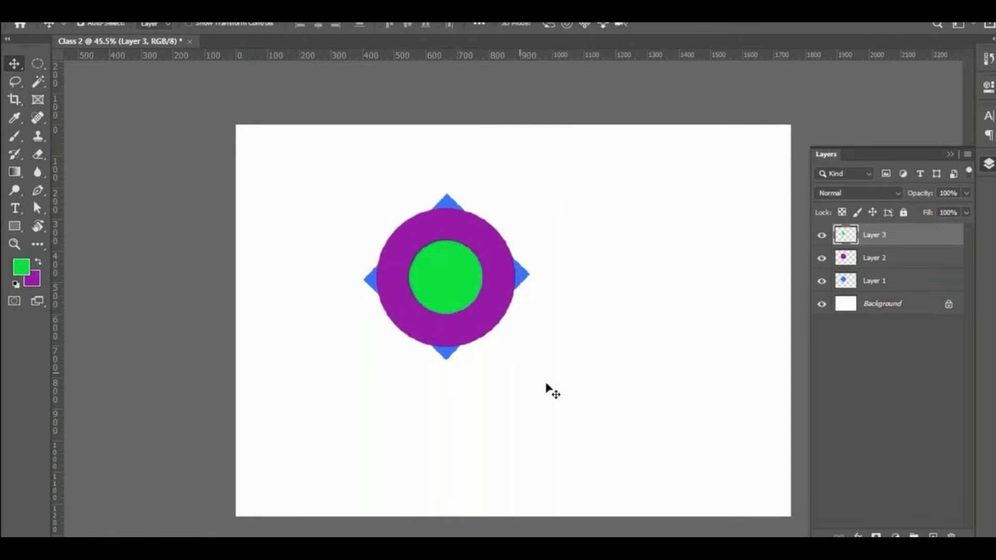
# Step: Scale Layers 1–3 together down to about 80 px and move them to the top-left corner
pyautogui.moveTo(547, 389); pyautogui.dragTo(482, 303)
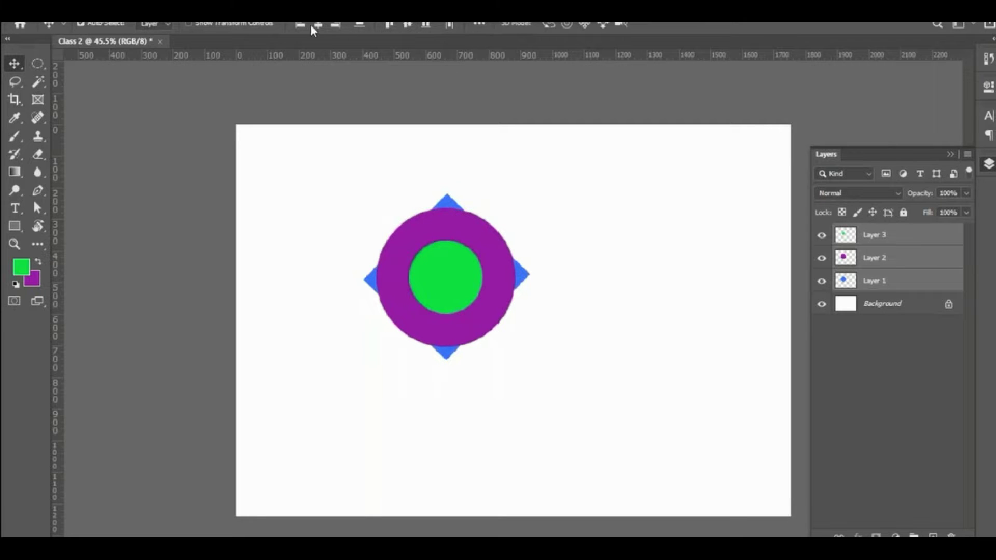
pyautogui.hotkey('ctrl', 't')
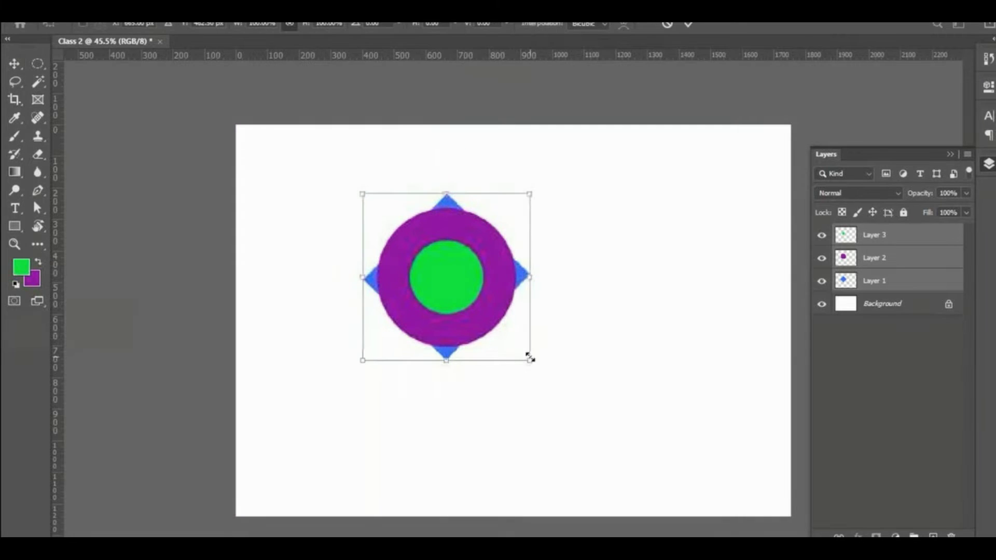
pyautogui.moveTo(530, 361); pyautogui.dragTo(424, 253)
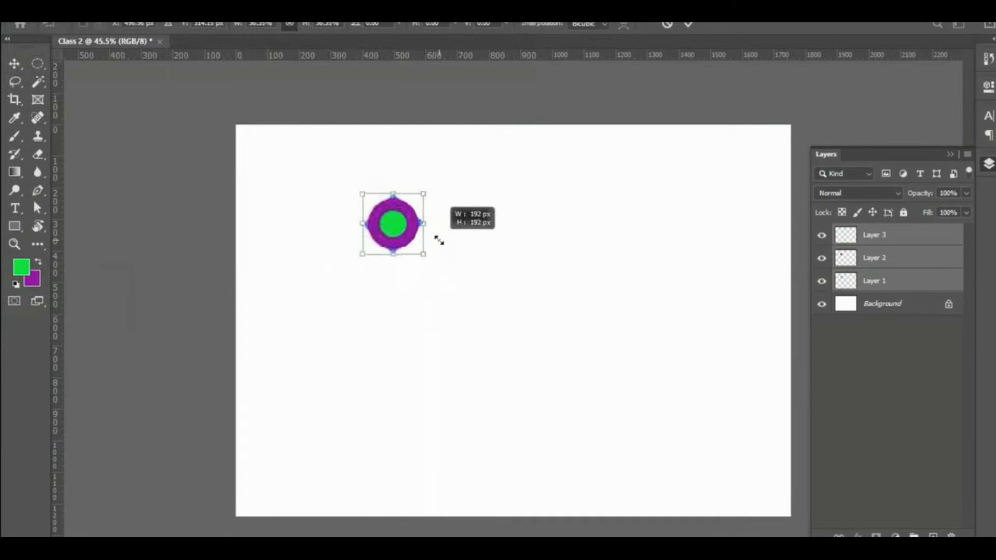
pyautogui.press('Return')
pyautogui.moveTo(393, 226); pyautogui.dragTo(283, 178)
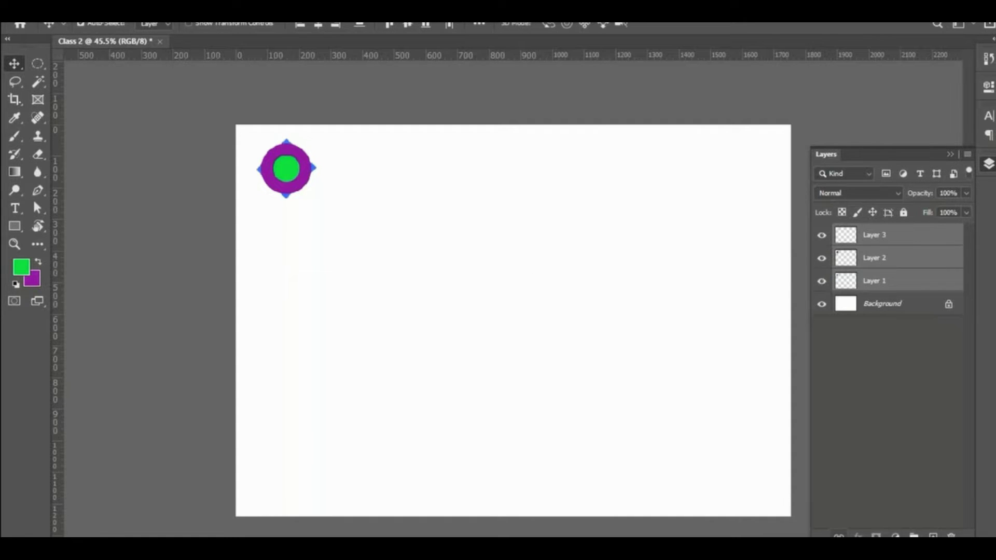
# Step: Link the motif layers, duplicate them into an eight-by-six grid, and shrink it to fit
pyautogui.click(839, 535)
pyautogui.moveTo(295, 169)
pyautogui.mouseDown()
pyautogui.moveTo(381, 209)
pyautogui.moveTo(278, 167)
pyautogui.moveTo(290, 168)
pyautogui.moveTo(293, 188)
pyautogui.mouseUp()
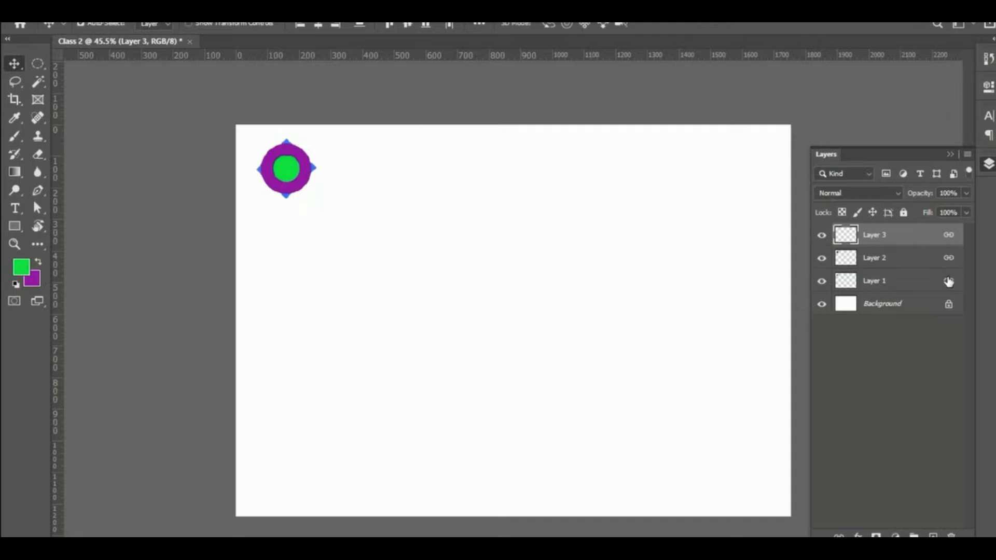
pyautogui.moveTo(300, 191); pyautogui.dragTo(303, 195)
pyautogui.moveTo(298, 173); pyautogui.dragTo(354, 173)
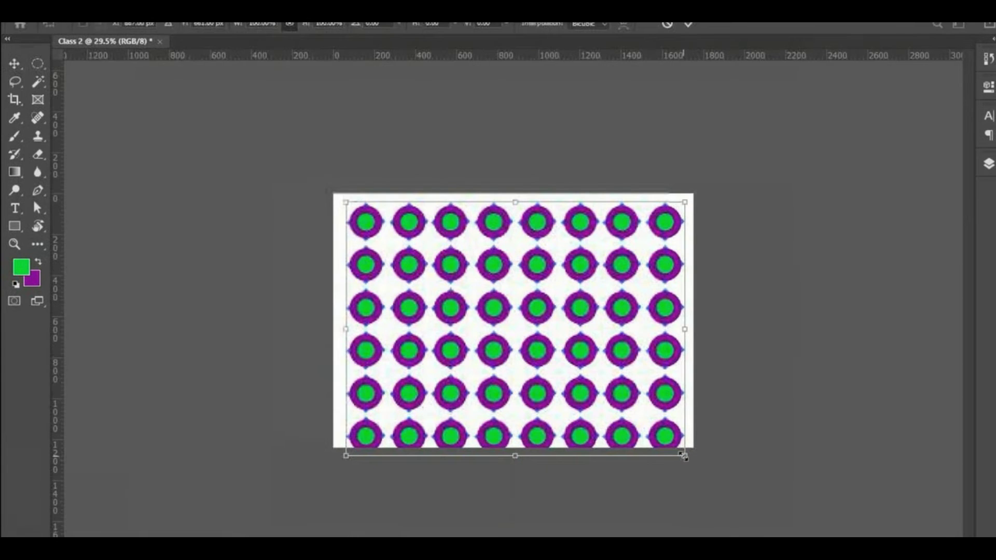
pyautogui.moveTo(684, 456); pyautogui.dragTo(663, 432)
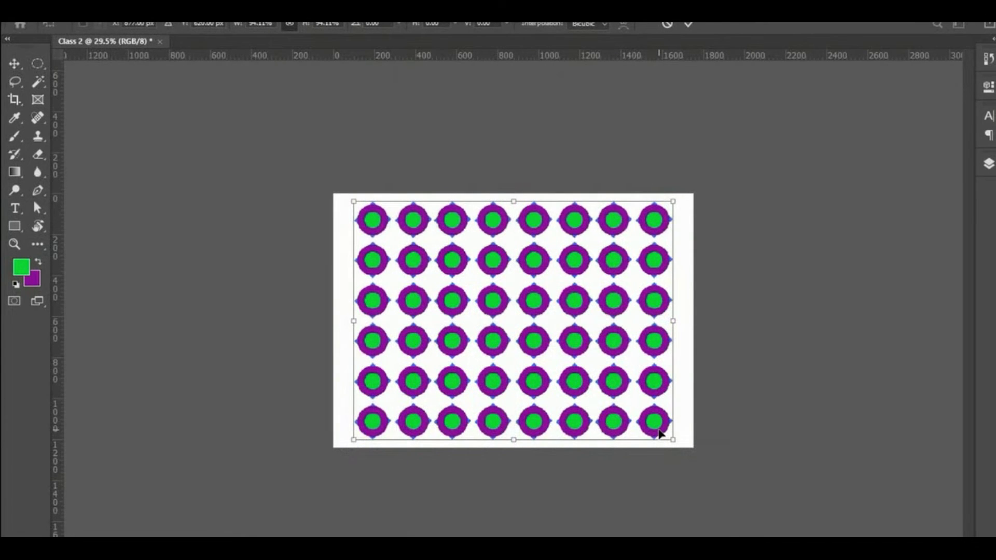
pyautogui.press('Return')
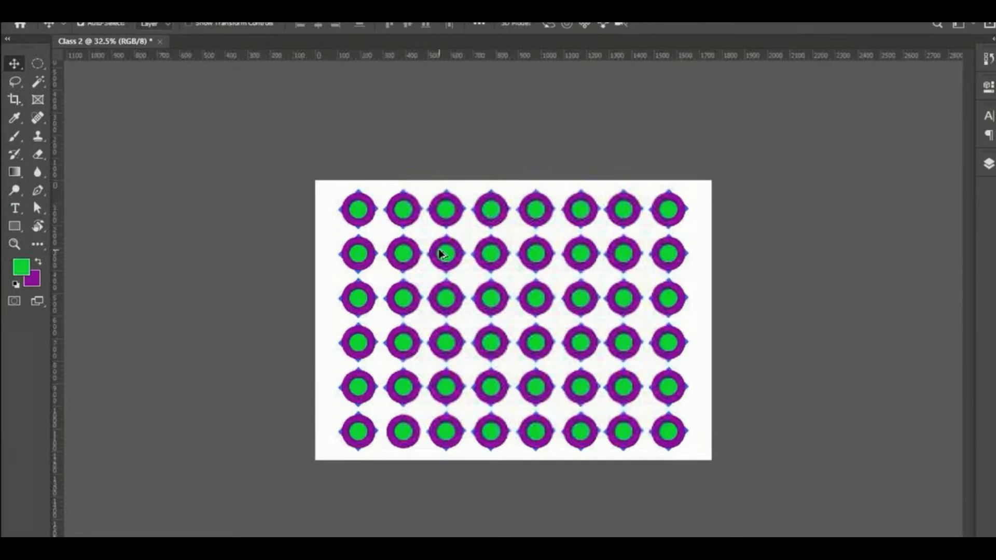
pyautogui.scroll(2, 490, 264)
pyautogui.scroll(2, 435, 249)
pyautogui.scroll(2, 311, 203)
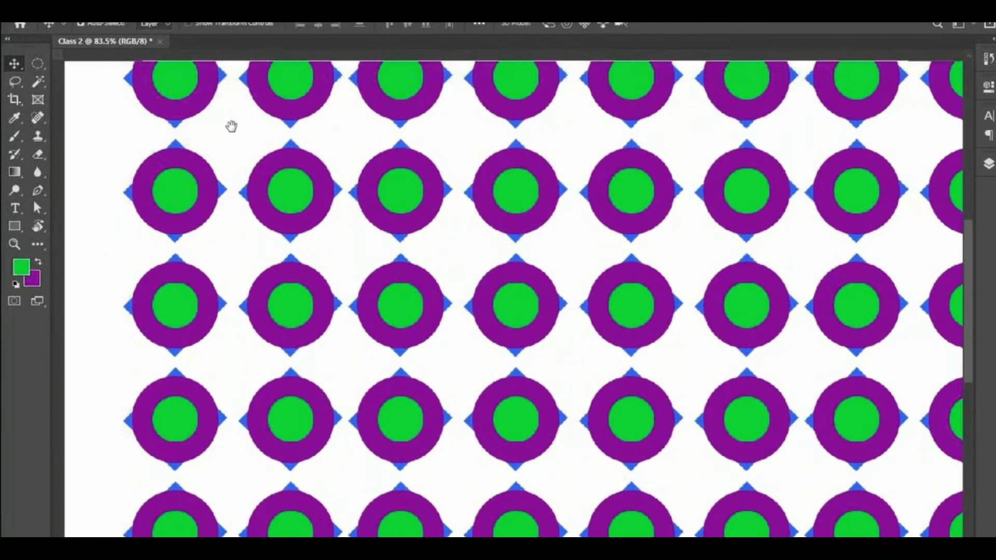
pyautogui.scroll(4, 82, 47)
# Step: Make a tall thin elliptical selection between two motifs and set the foreground to yellow
pyautogui.click(39, 64)
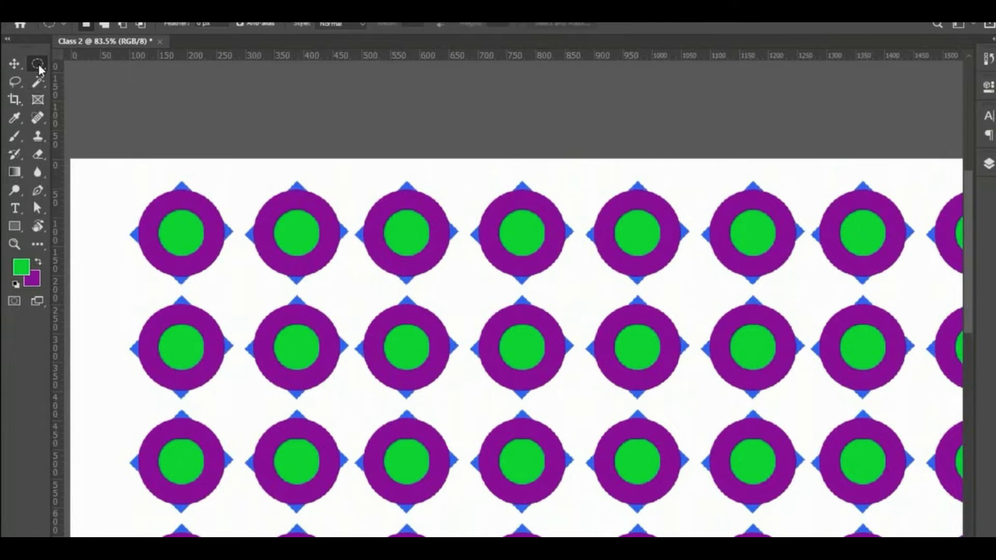
pyautogui.scroll(2, 226, 307)
pyautogui.scroll(2, 226, 291)
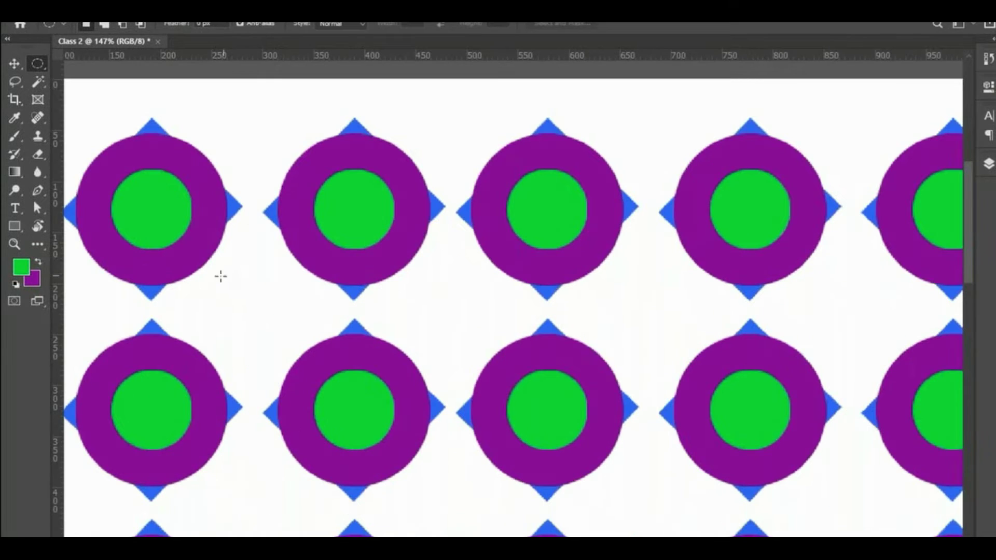
pyautogui.moveTo(240, 250); pyautogui.dragTo(259, 372)
pyautogui.click(21, 267)
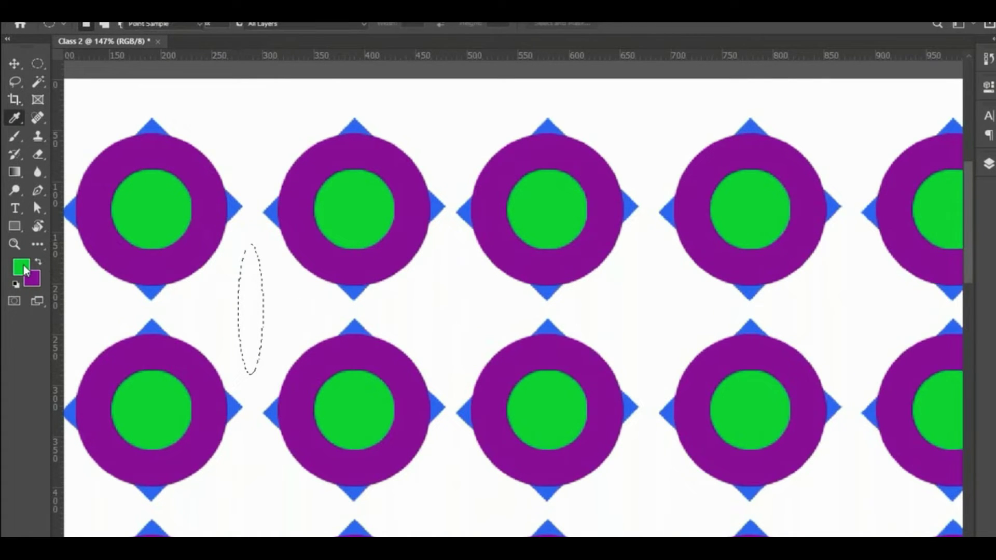
pyautogui.click(796, 359)
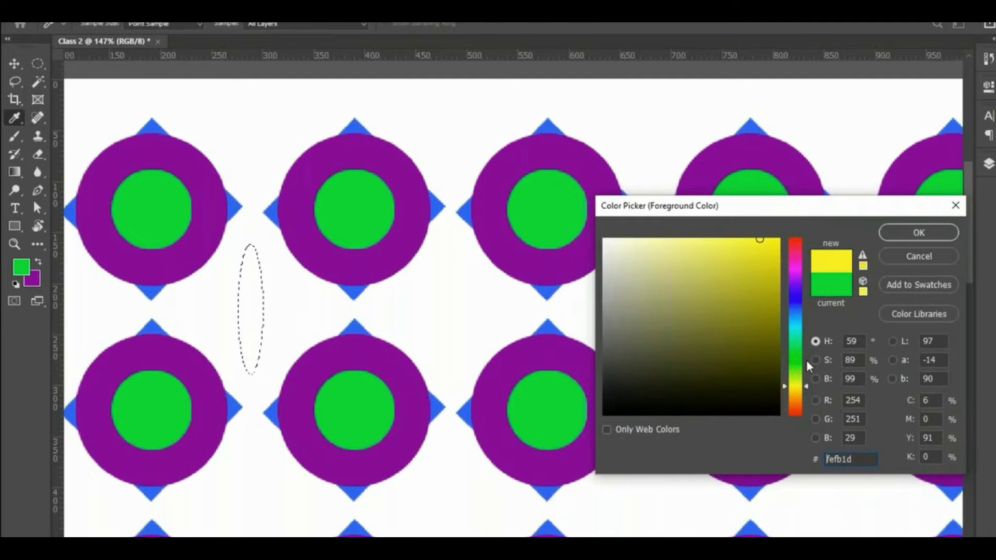
pyautogui.click(918, 231)
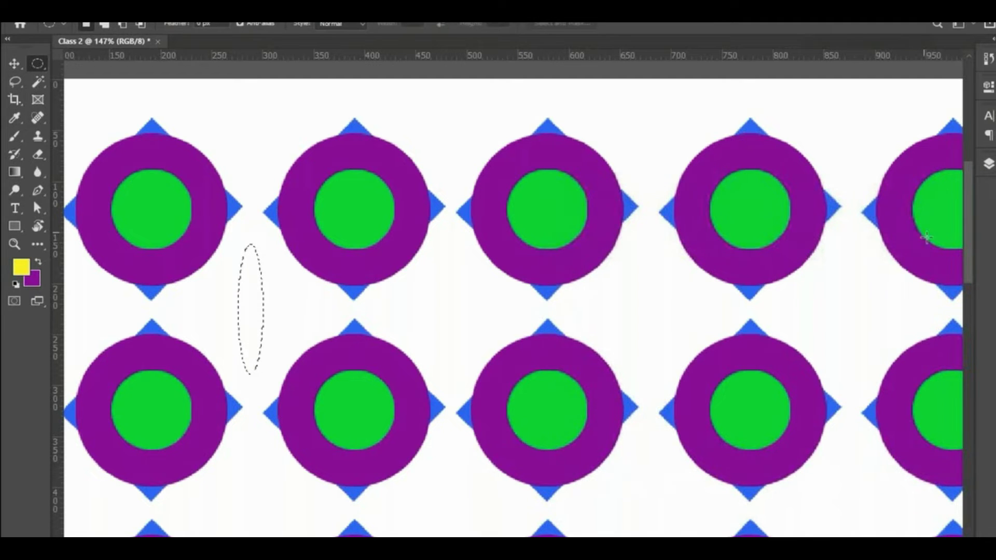
# Step: Fill the ellipse selection with yellow on a new layer
pyautogui.click(988, 164)
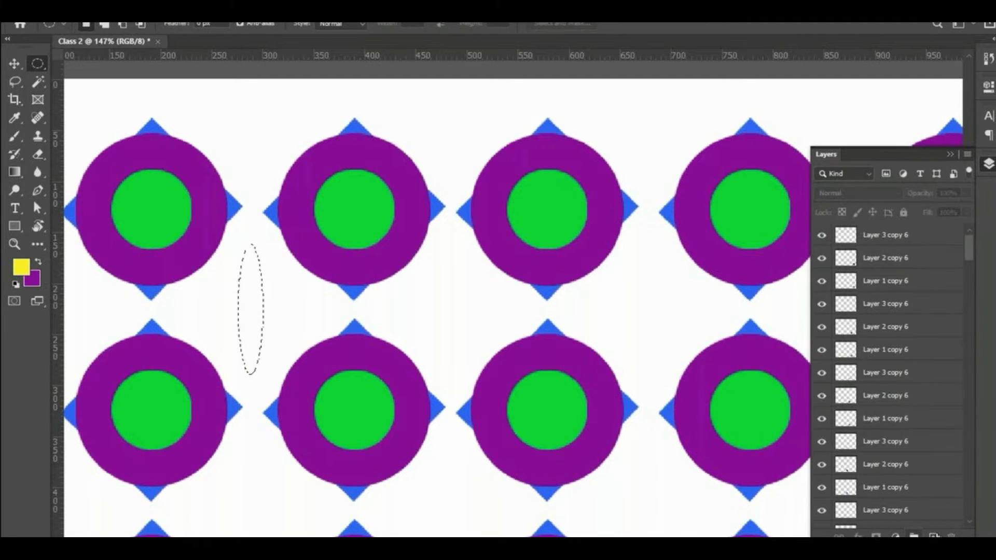
pyautogui.click(933, 535)
pyautogui.hotkey('alt', 'Delete')
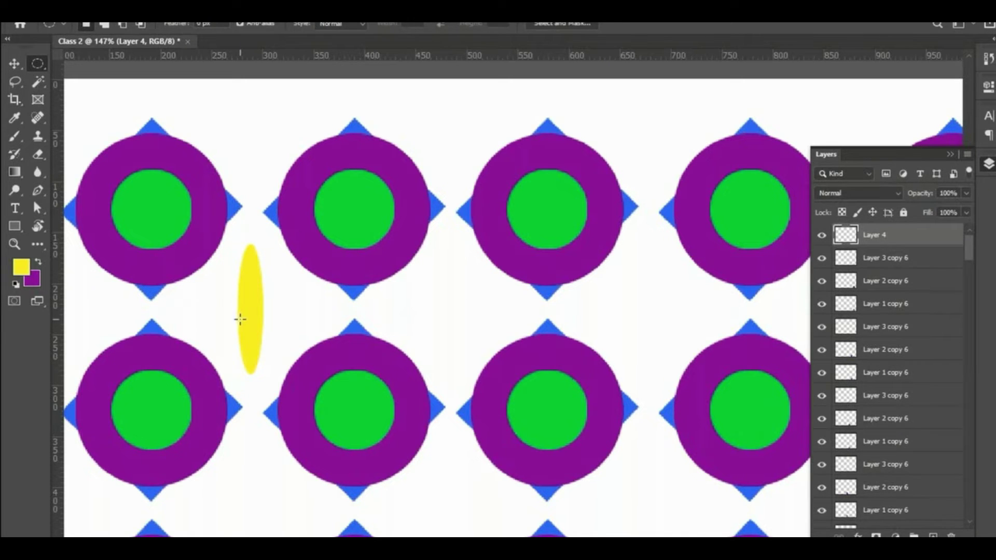
pyautogui.press('v')
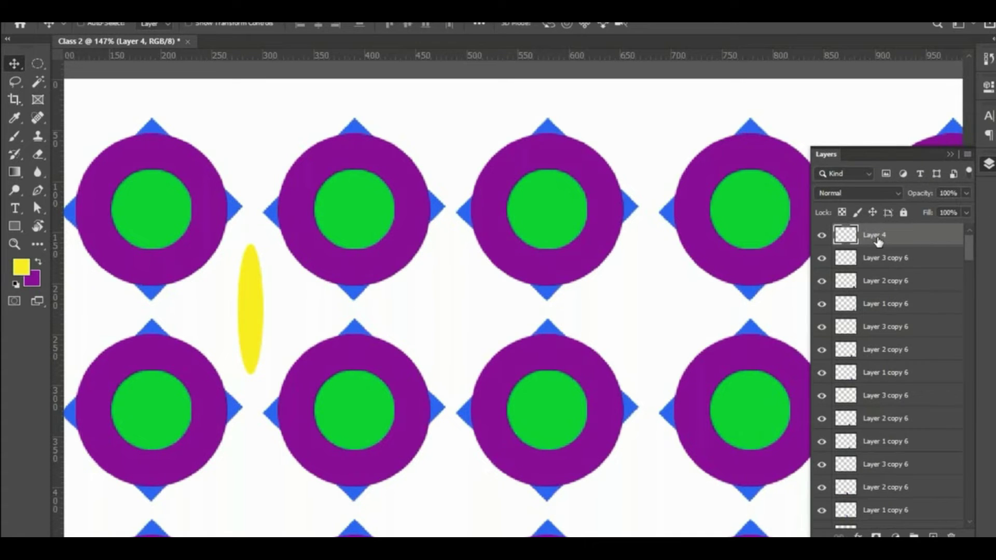
# Step: Duplicate the yellow ellipse layer and rotate the copy 90° to lie horizontally
pyautogui.hotkey('ctrl', 'j')
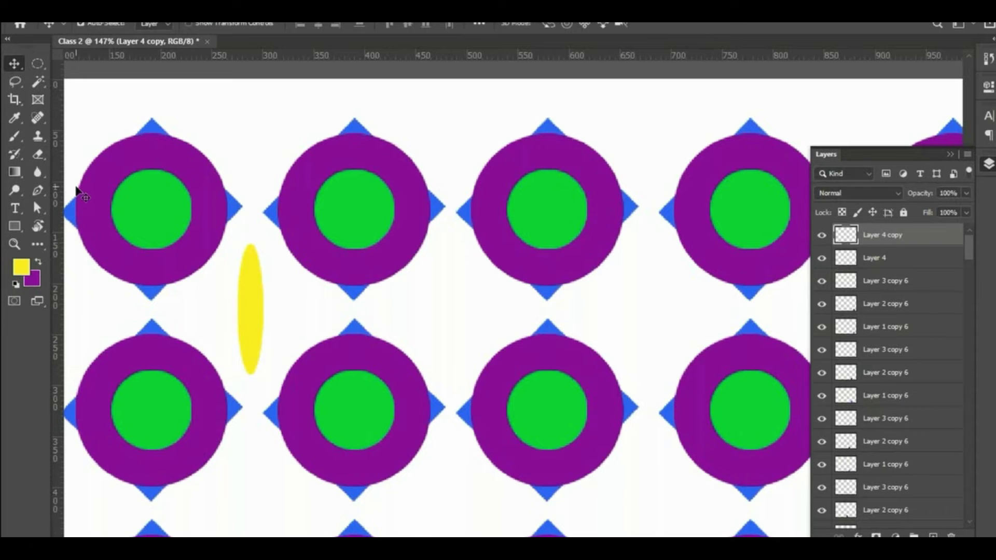
pyautogui.click(884, 259)
pyautogui.click(883, 237)
pyautogui.hotkey('ctrl', 't')
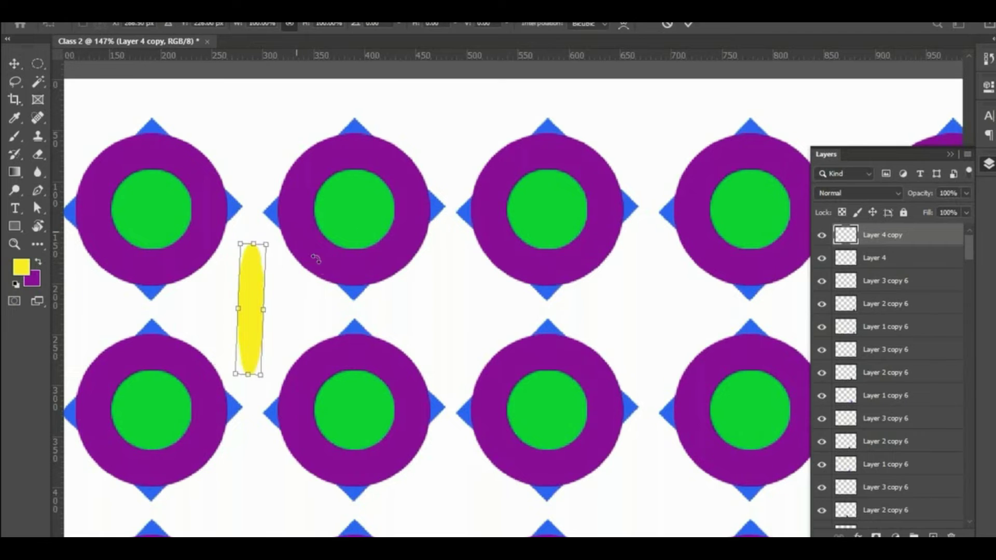
pyautogui.moveTo(295, 232); pyautogui.dragTo(348, 365)
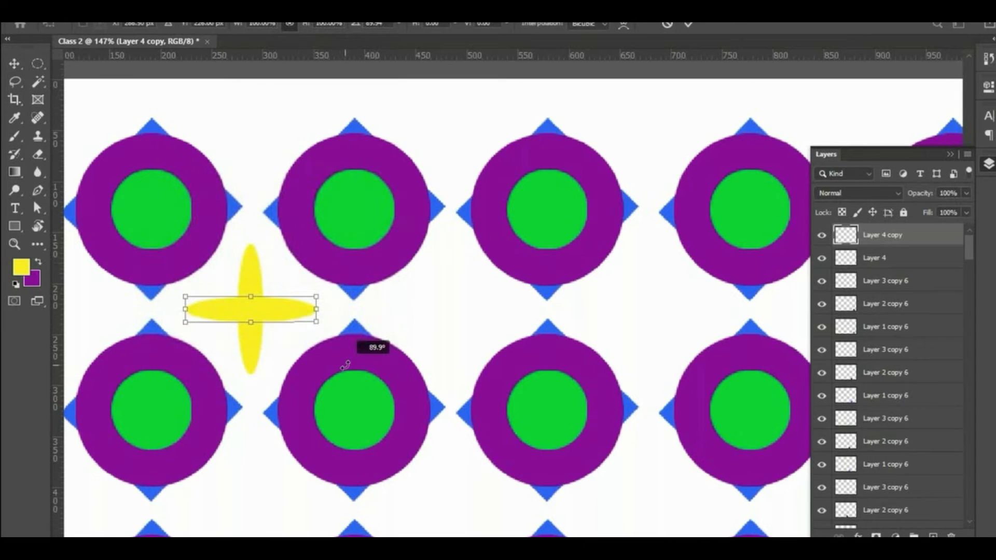
pyautogui.press('Return')
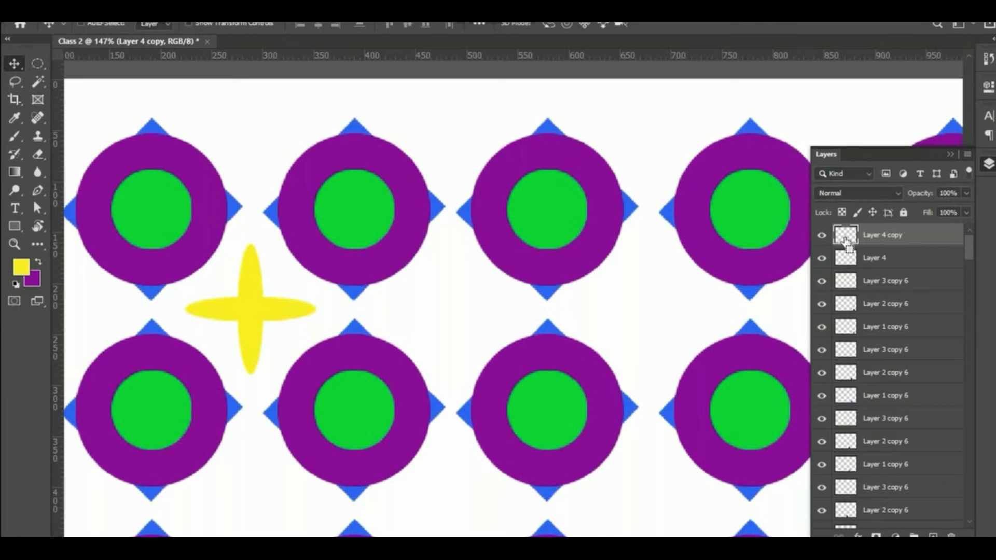
# Step: Fill the horizontal ellipse on Layer 4 copy with teal and deselect
pyautogui.keyDown('ctrl'); pyautogui.click(846, 237); pyautogui.keyUp('ctrl')
pyautogui.click(20, 267)
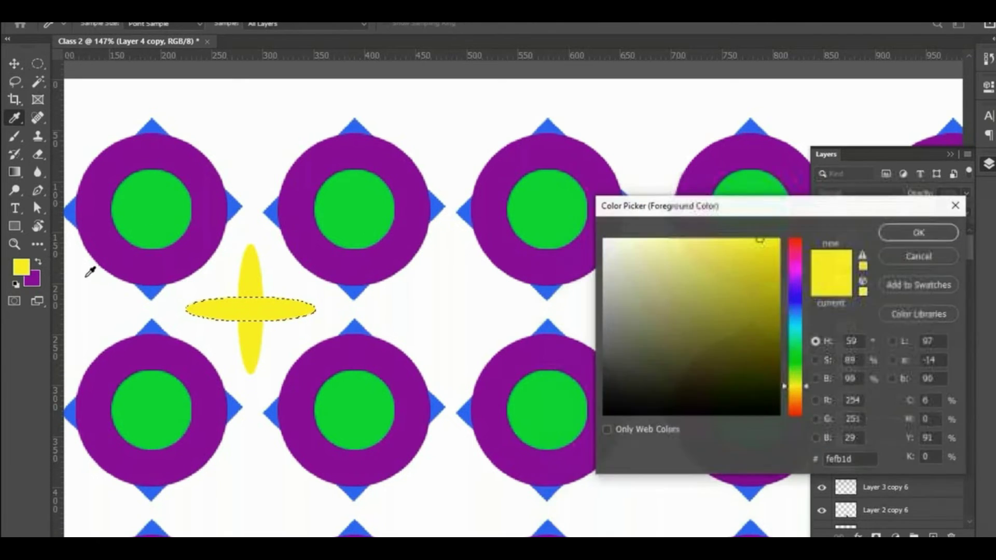
pyautogui.click(794, 320)
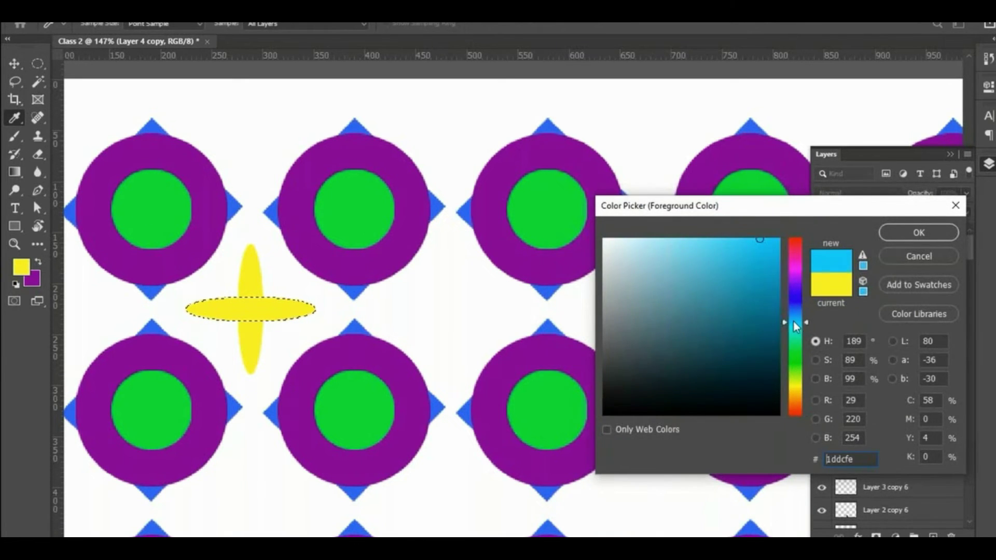
pyautogui.click(903, 234)
pyautogui.hotkey('alt', 'Delete')
pyautogui.hotkey('ctrl', 'd')
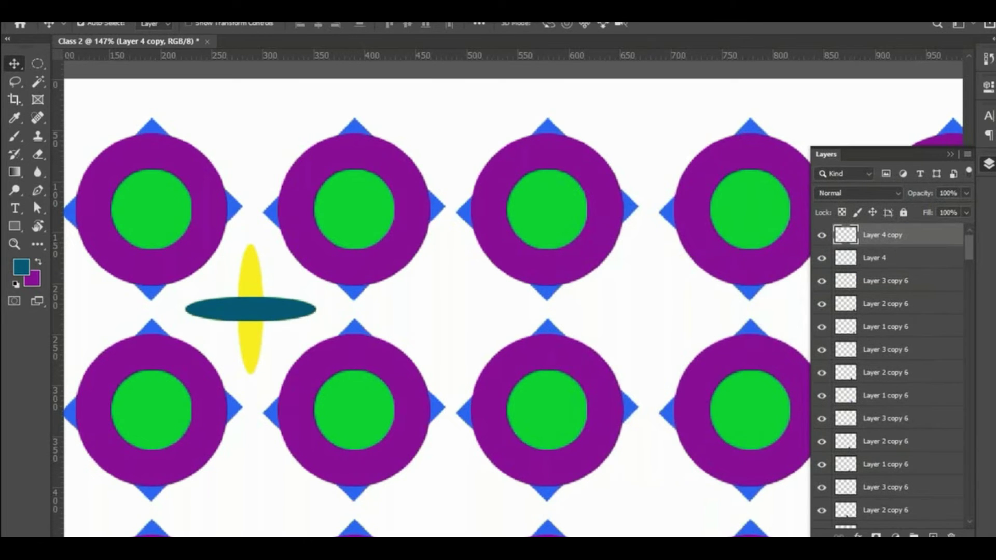
# Step: Fill the vertical ellipse on Layer 4 with the same teal
pyautogui.click(852, 259)
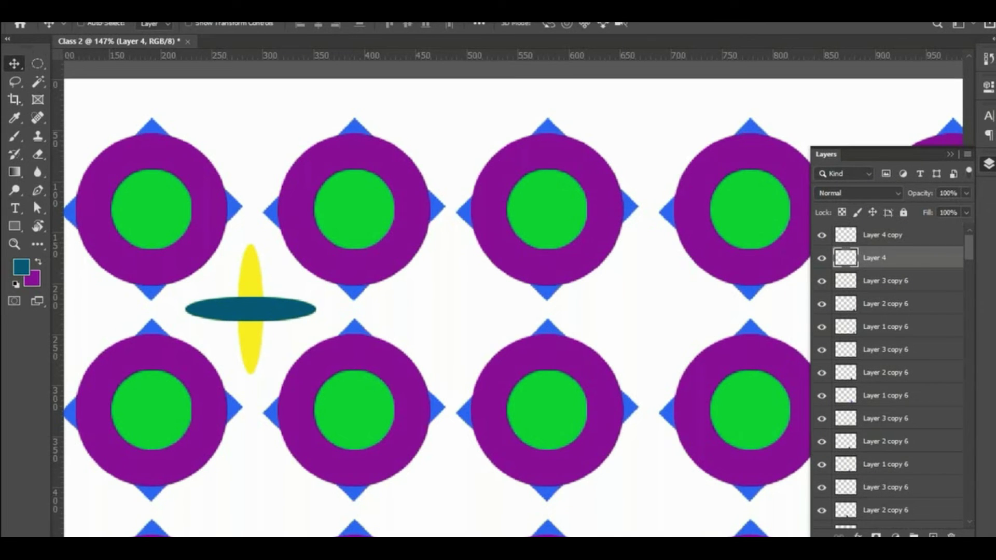
pyautogui.keyDown('ctrl'); pyautogui.click(846, 257); pyautogui.keyUp('ctrl')
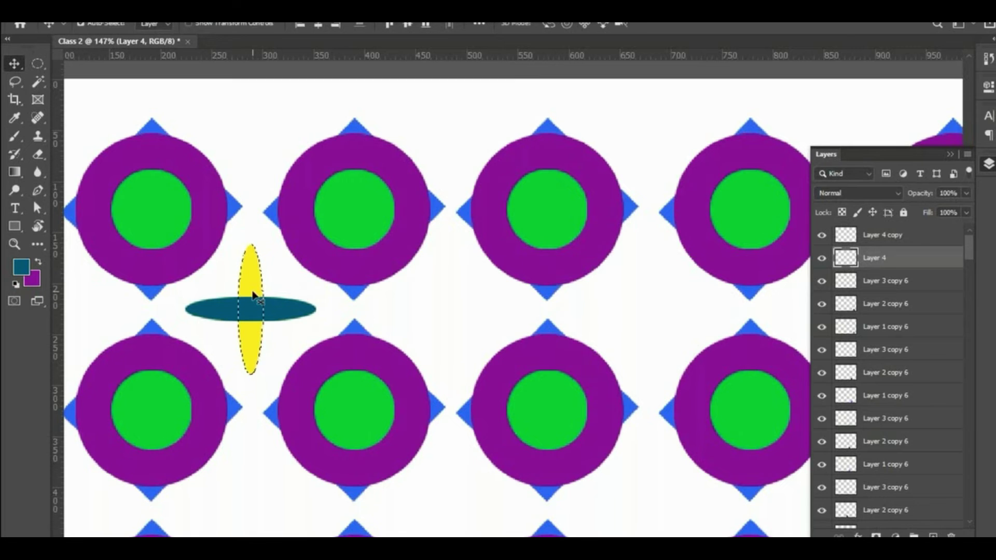
pyautogui.hotkey('alt', 'Delete')
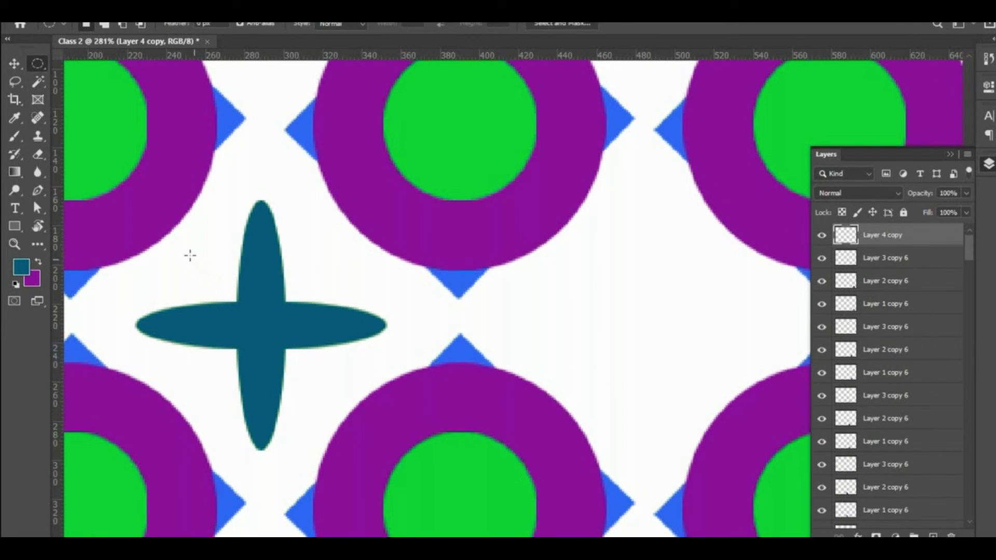
# Step: Add small purple circles above-left, above-right, below-left and below-right of the cross
pyautogui.moveTo(181, 254); pyautogui.dragTo(219, 289)
pyautogui.hotkey('ctrl', 'BackSpace')
pyautogui.moveTo(296, 256); pyautogui.dragTo(331, 288)
pyautogui.hotkey('alt', 'BackSpace')
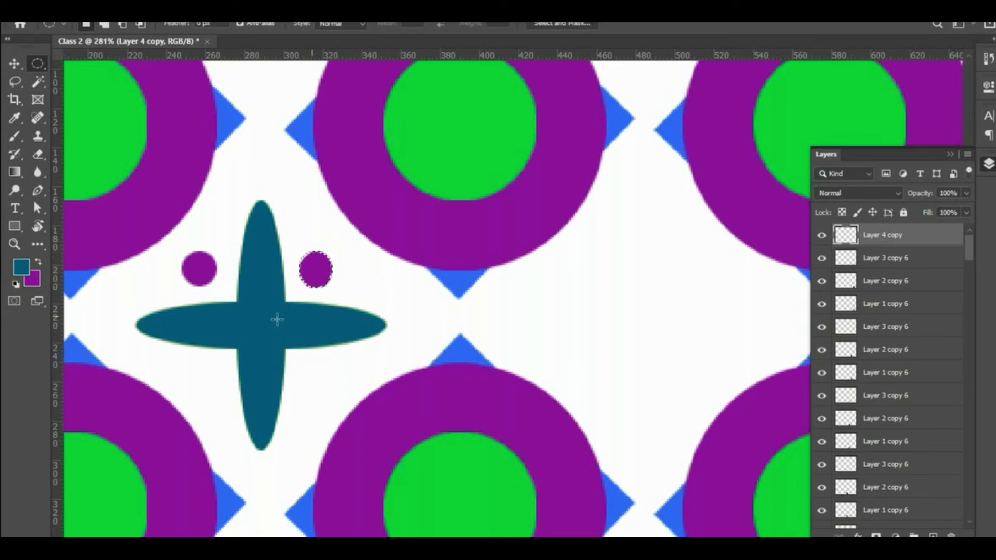
pyautogui.moveTo(198, 374); pyautogui.dragTo(224, 403)
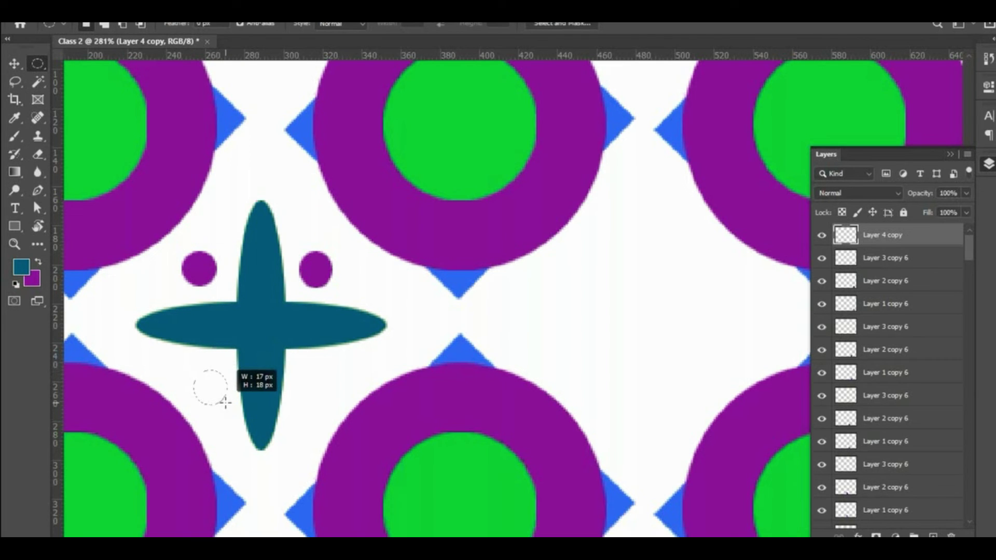
pyautogui.moveTo(225, 403); pyautogui.dragTo(212, 403)
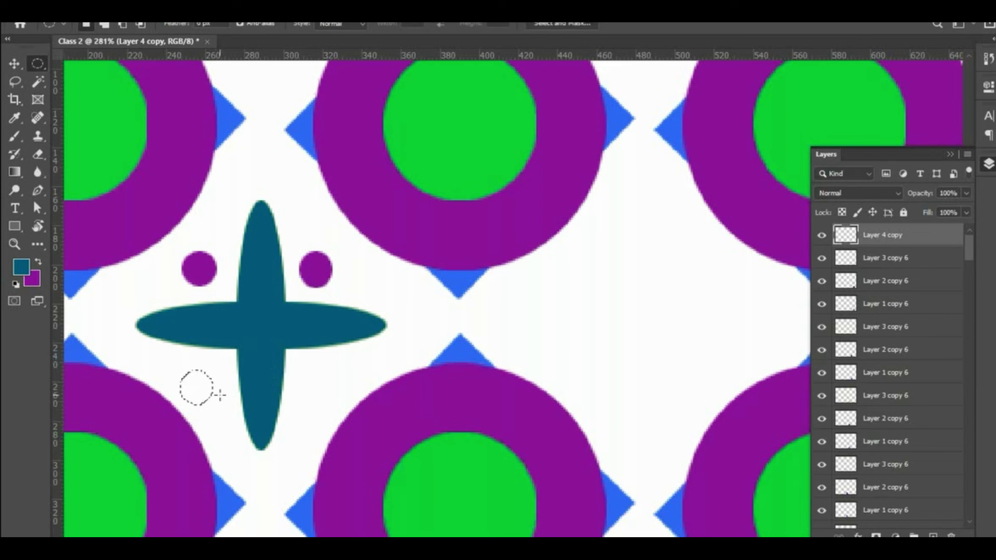
pyautogui.hotkey('alt', 'Delete')
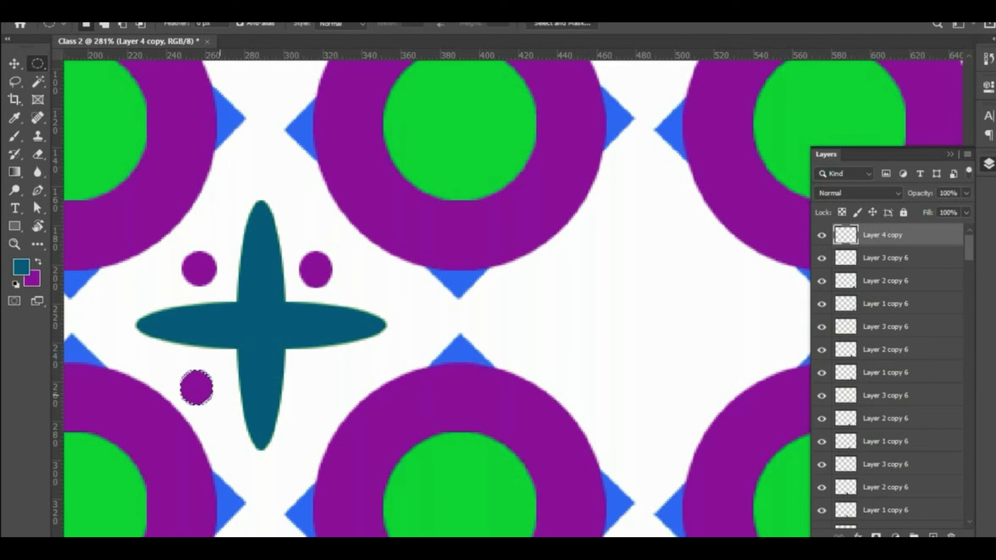
pyautogui.hotkey('ctrl', 'd')
pyautogui.moveTo(303, 382); pyautogui.dragTo(329, 409)
pyautogui.hotkey('alt', 'BackSpace')
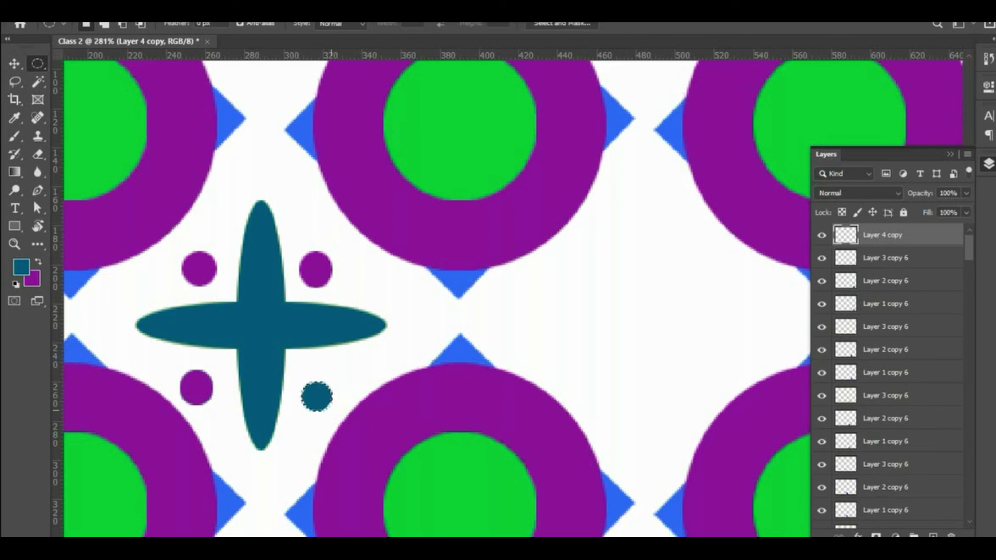
pyautogui.hotkey('ctrl', 'z')
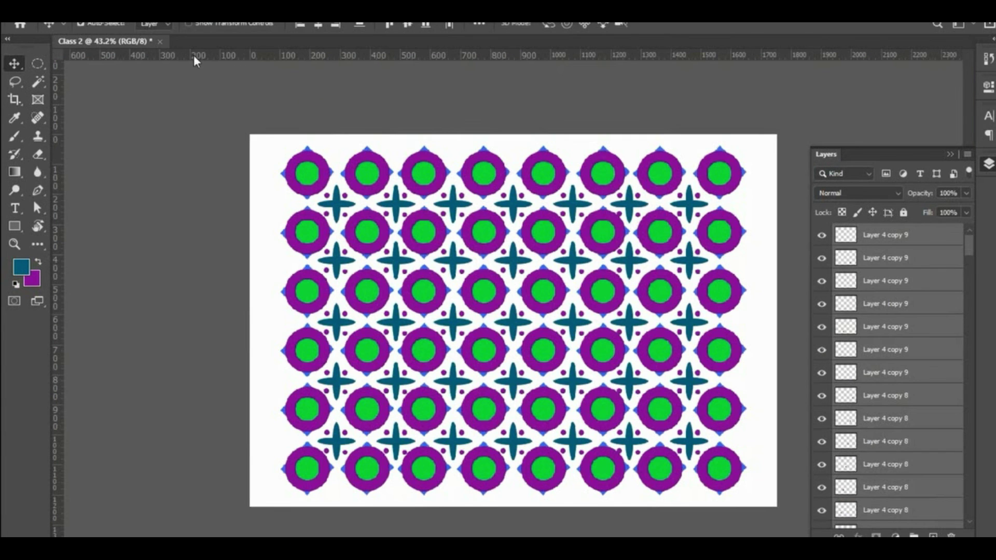
# Step: Marquee-select every circle, cross and dot layer across the canvas with the Move tool
pyautogui.moveTo(257, 144); pyautogui.dragTo(766, 493)
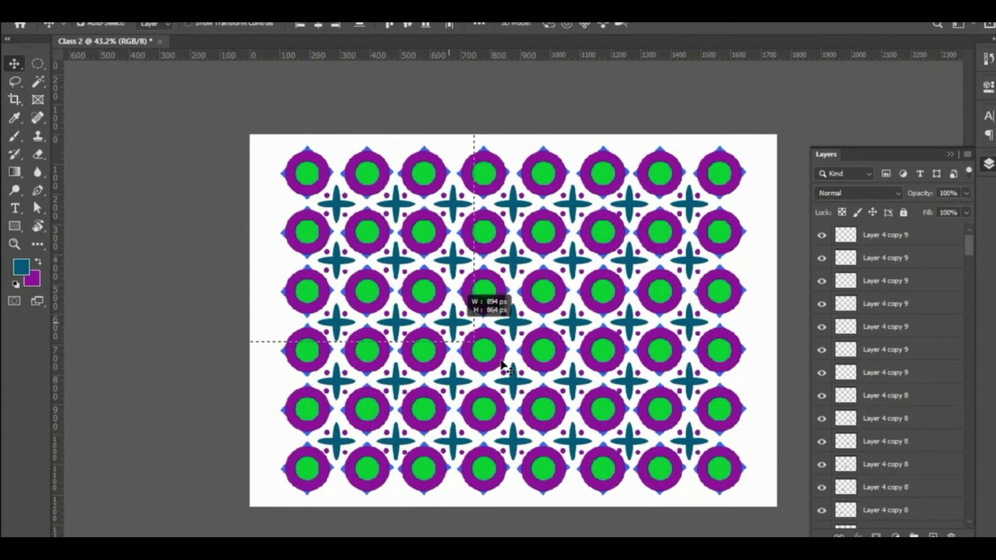